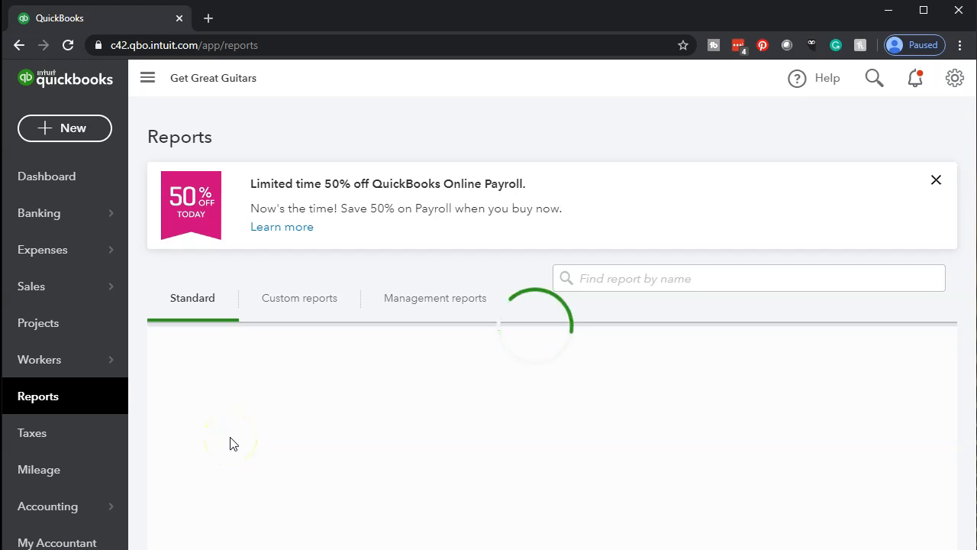
Open the Balance Sheet report and run it for the period 01/01/2020 to 12/31/2020.
{"action": "left_click", "coordinate": [260, 450]}
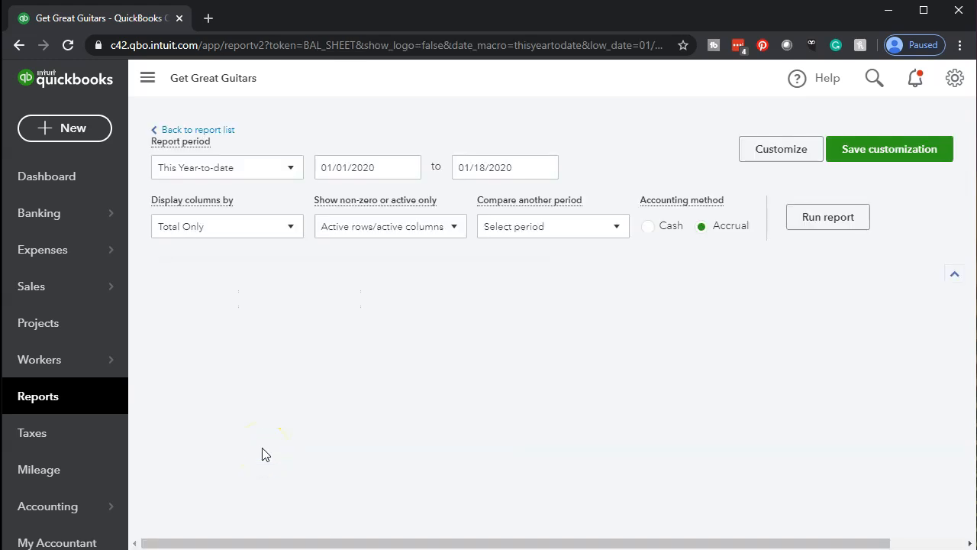
{"action": "scroll", "coordinate": [262, 453], "scroll_direction": "up", "scroll_amount": 10}
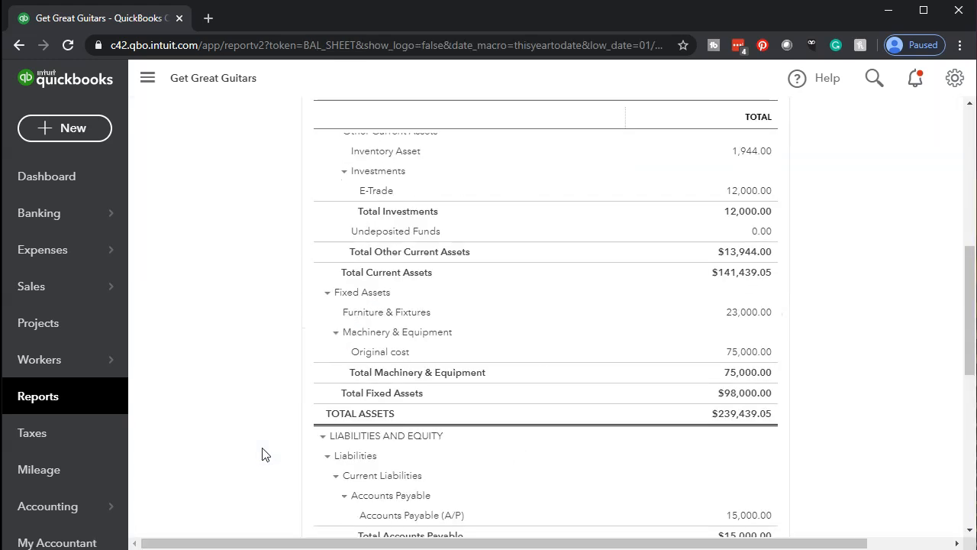
{"action": "scroll", "coordinate": [404, 318], "scroll_direction": "up", "scroll_amount": 1}
{"action": "left_click", "coordinate": [503, 195]}
{"action": "type", "text": "12/31/2020"}
{"action": "key", "text": "Tab"}
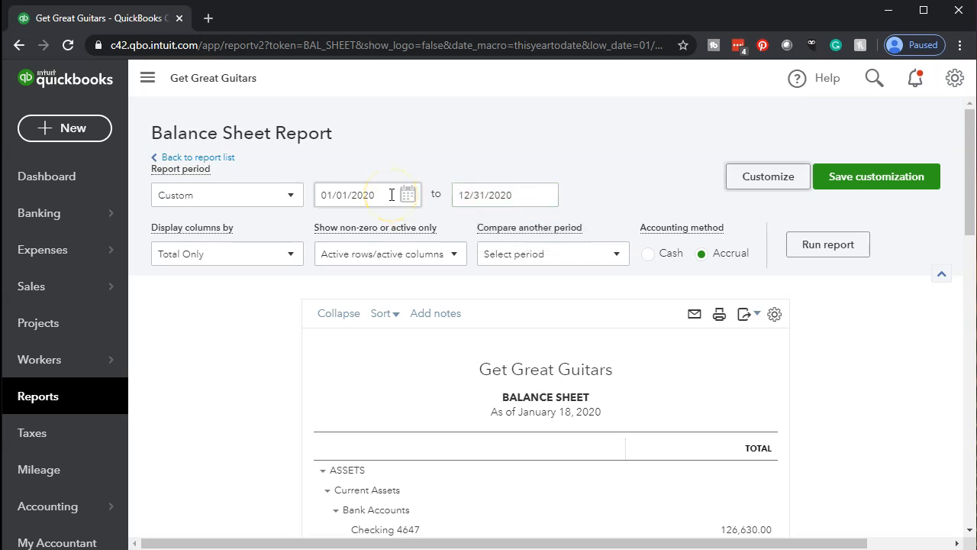
{"action": "left_click", "coordinate": [825, 245]}
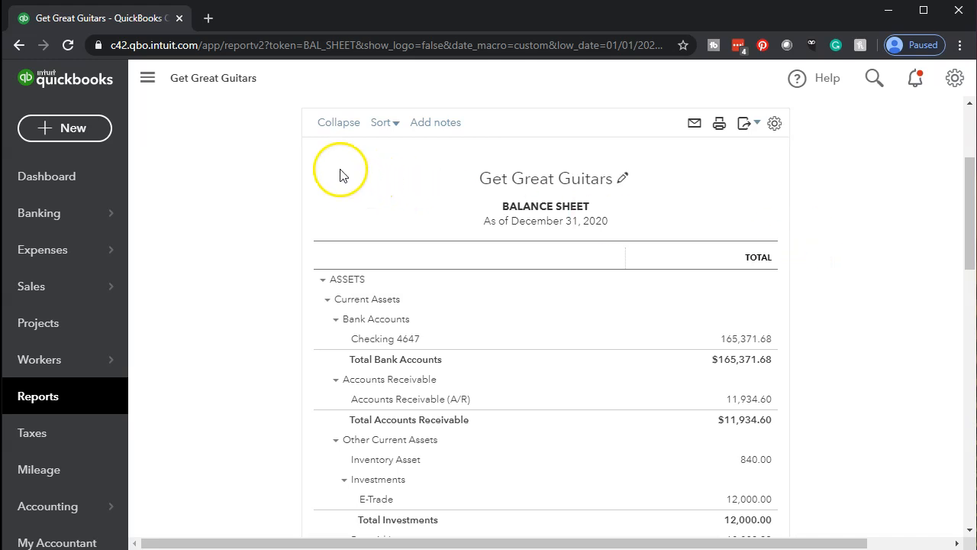
Duplicate the Balance Sheet browser tab and return to the original one.
{"action": "right_click", "coordinate": [129, 20]}
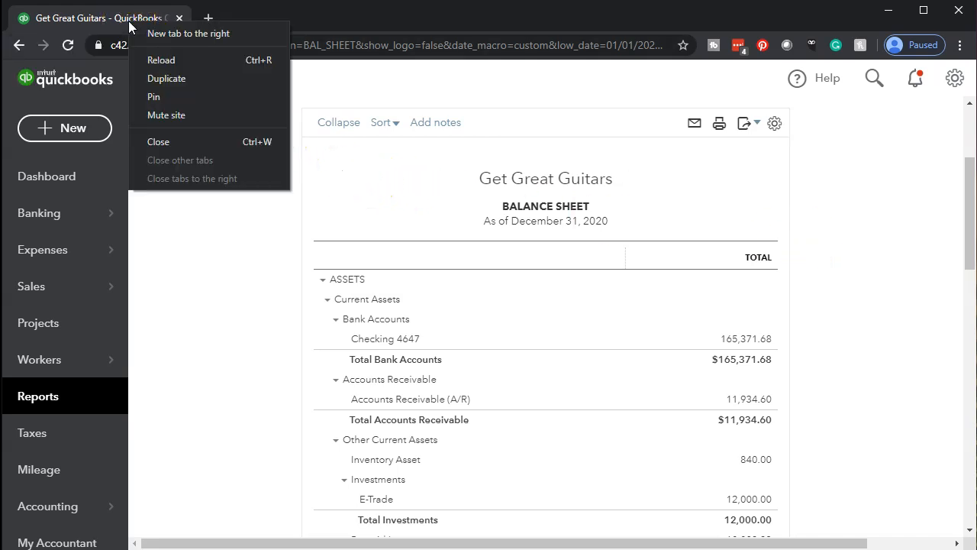
{"action": "left_click", "coordinate": [153, 79]}
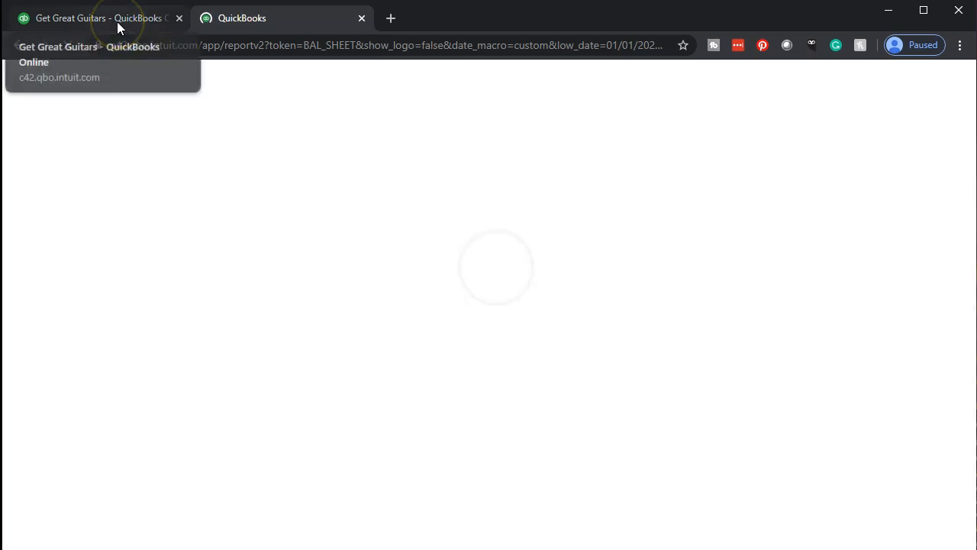
{"action": "left_click", "coordinate": [116, 21]}
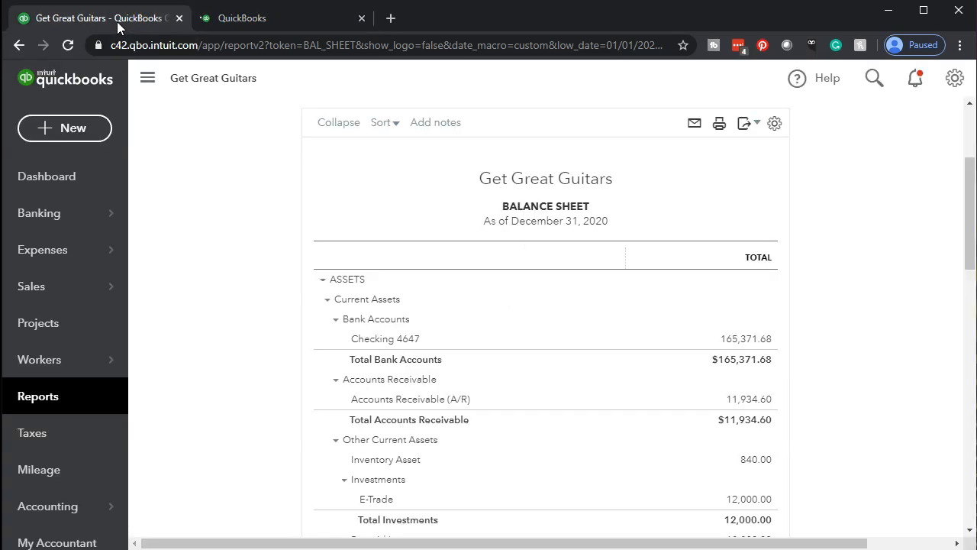
Open the Banking page, collapse the navigation menu and bring up the bank transactions awaiting review.
{"action": "left_click", "coordinate": [58, 212]}
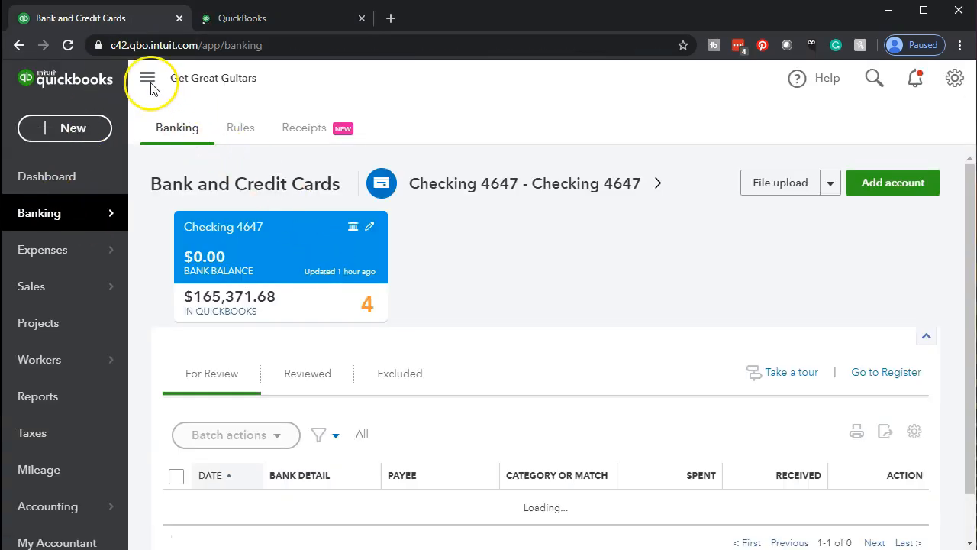
{"action": "left_click", "coordinate": [148, 83]}
{"action": "scroll", "coordinate": [157, 69], "scroll_direction": "down", "scroll_amount": 4}
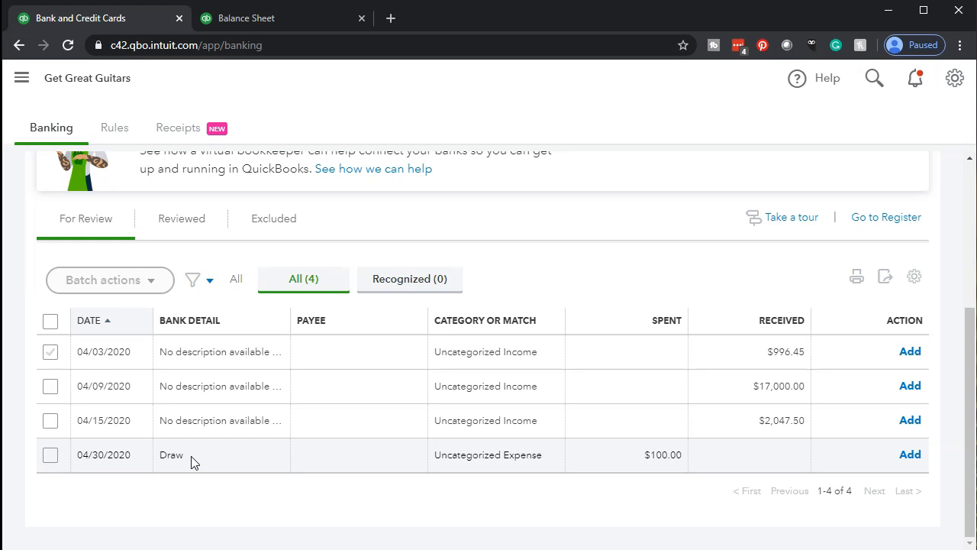
Enlarge the duplicated Balance Sheet with the navigation menu collapsed and examine its equity section, especially Owner's Pay & Personal Expenses.
{"action": "left_click", "coordinate": [274, 25]}
{"action": "left_click", "coordinate": [148, 77]}
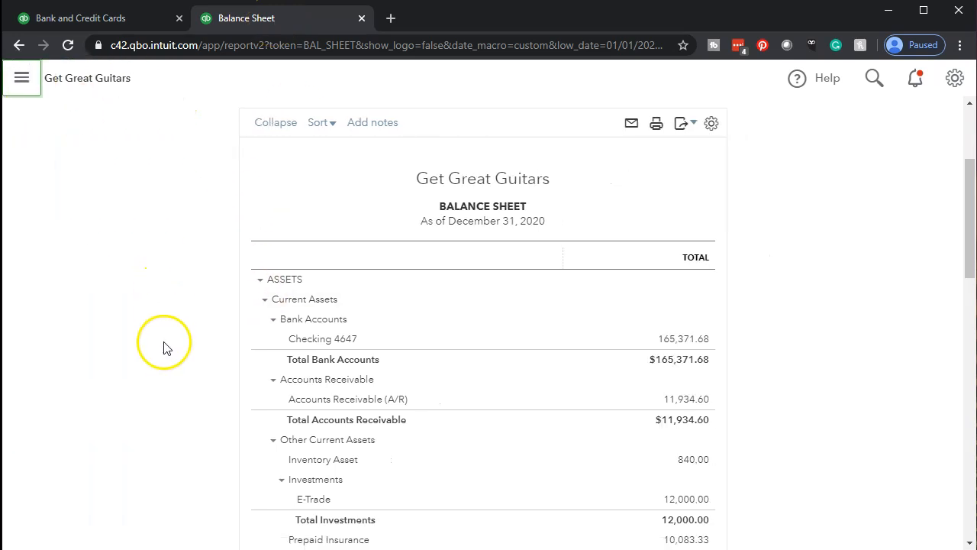
{"action": "key", "text": "ctrl+plus"}
{"action": "key", "text": "ctrl+plus"}
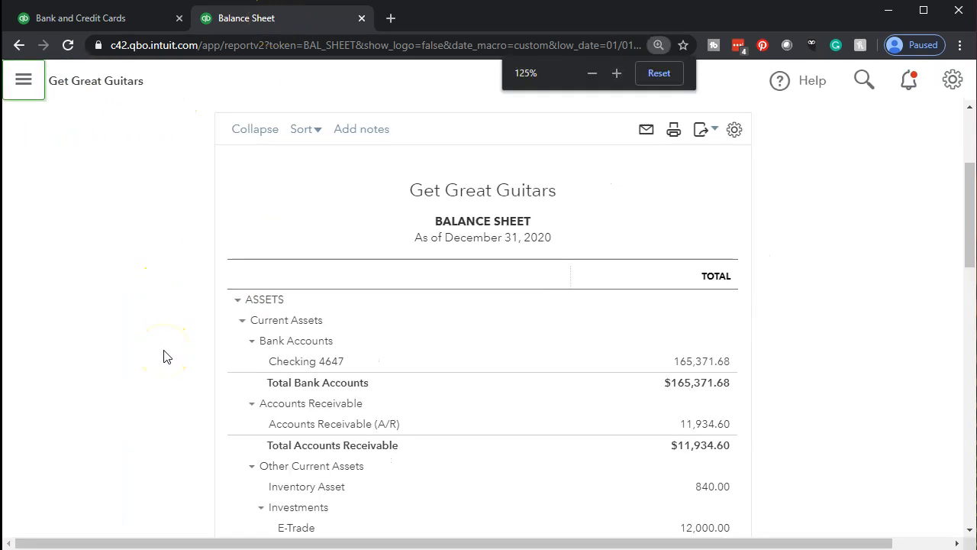
{"action": "key", "text": "ctrl+plus"}
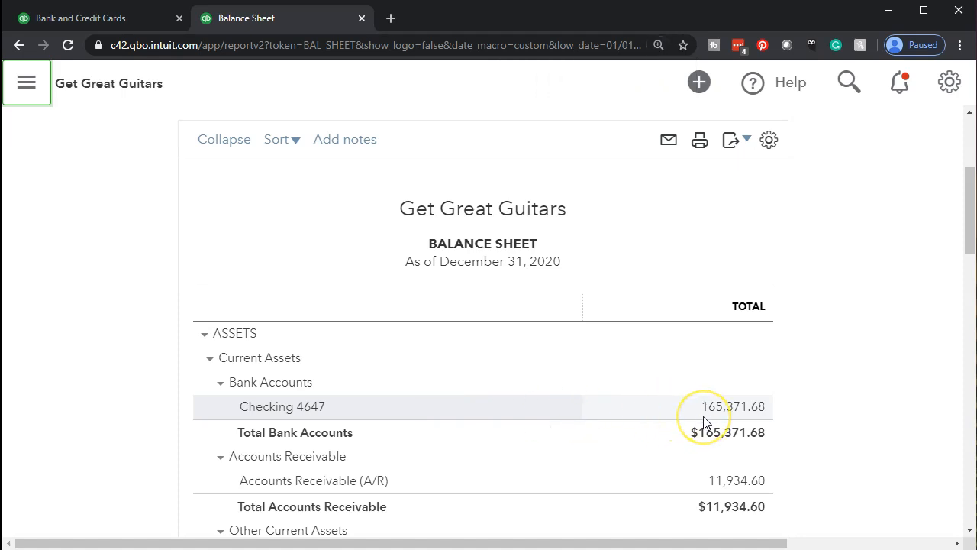
{"action": "scroll", "coordinate": [704, 420], "scroll_direction": "down", "scroll_amount": 10}
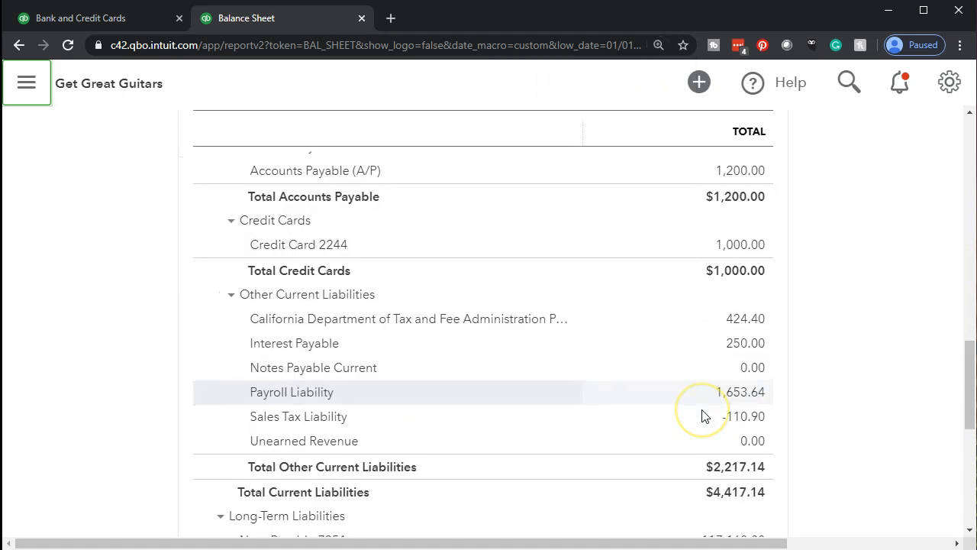
{"action": "scroll", "coordinate": [704, 416], "scroll_direction": "down", "scroll_amount": 6}
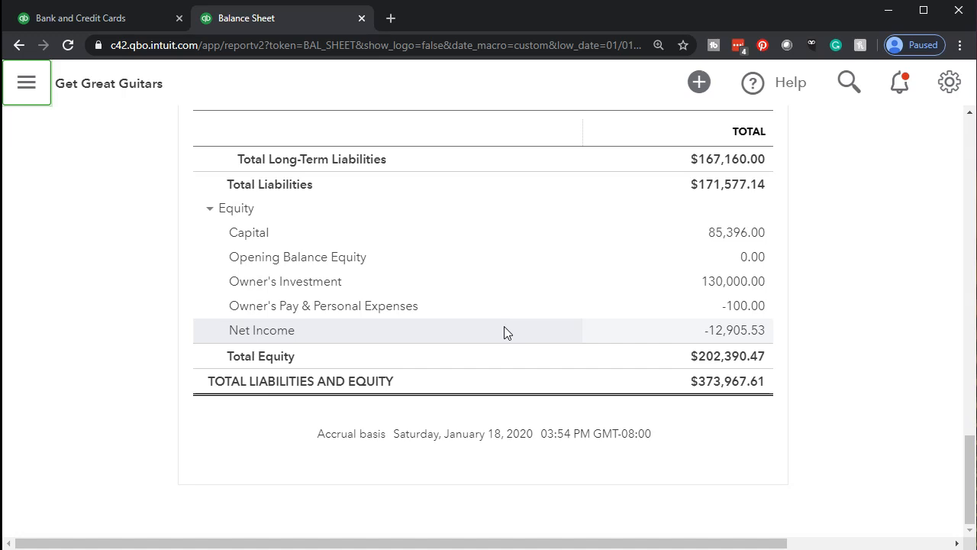
{"action": "left_click", "coordinate": [419, 318]}
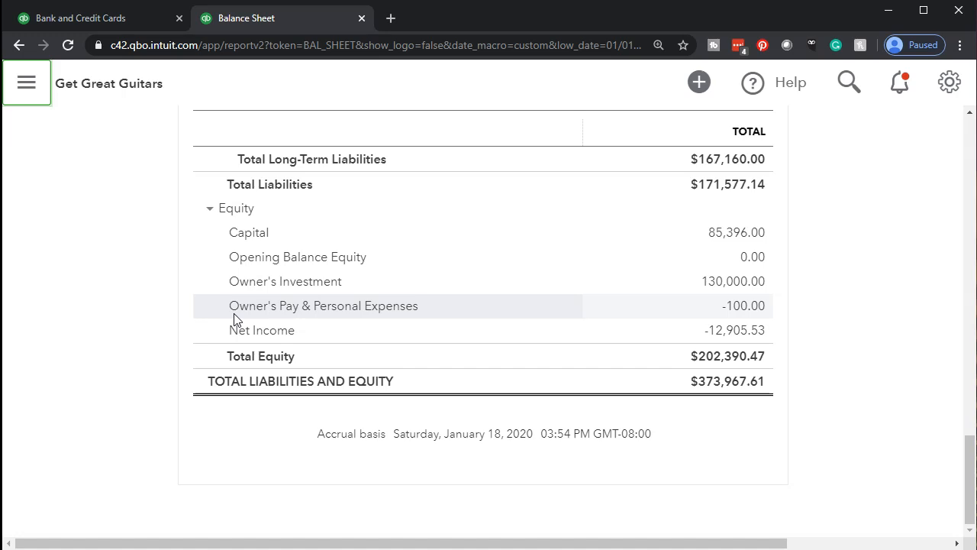
{"action": "left_click", "coordinate": [289, 315]}
{"action": "left_click", "coordinate": [330, 311]}
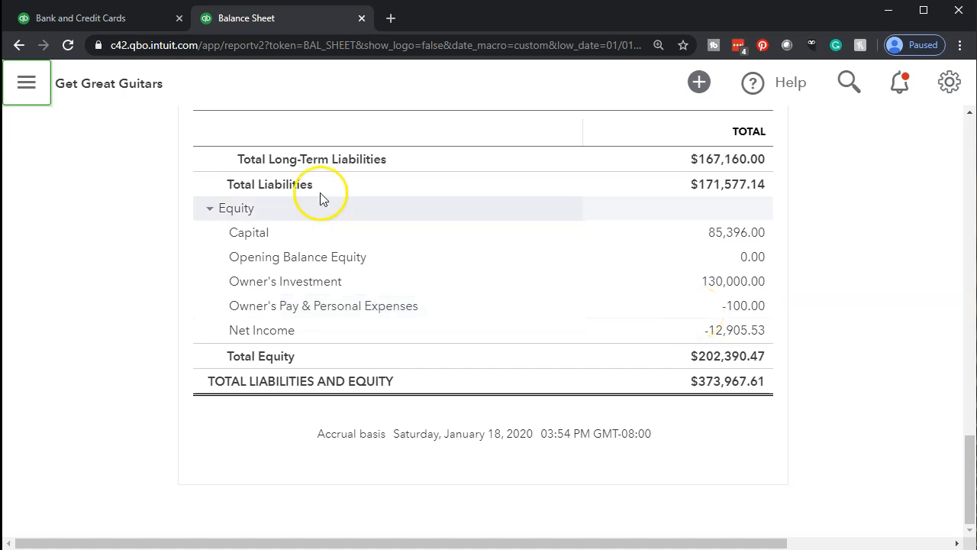
Return to the bank transactions for review and expand the 04/30/2020 Draw transaction.
{"action": "left_click", "coordinate": [91, 20]}
{"action": "scroll", "coordinate": [126, 312], "scroll_direction": "down", "scroll_amount": 2}
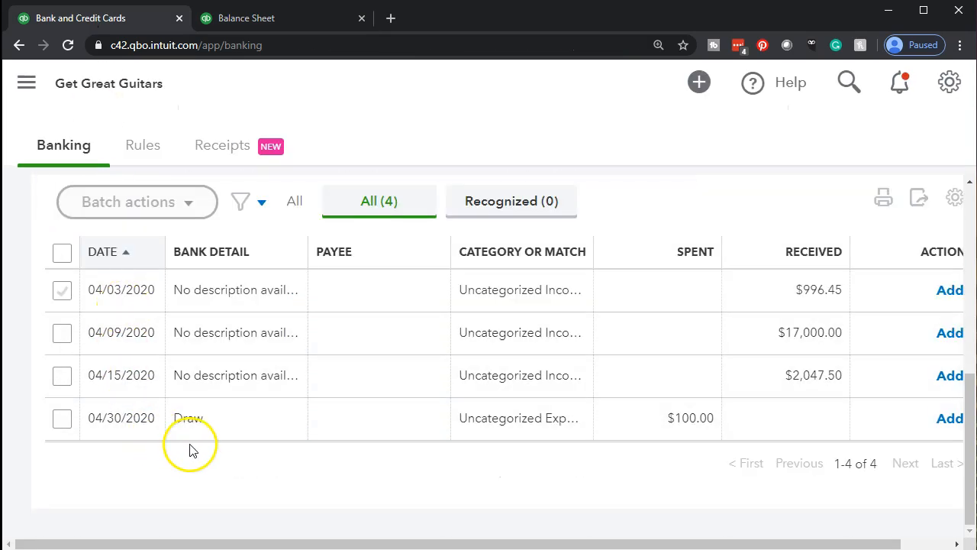
{"action": "left_click", "coordinate": [226, 430]}
{"action": "scroll", "coordinate": [227, 429], "scroll_direction": "down", "scroll_amount": 3}
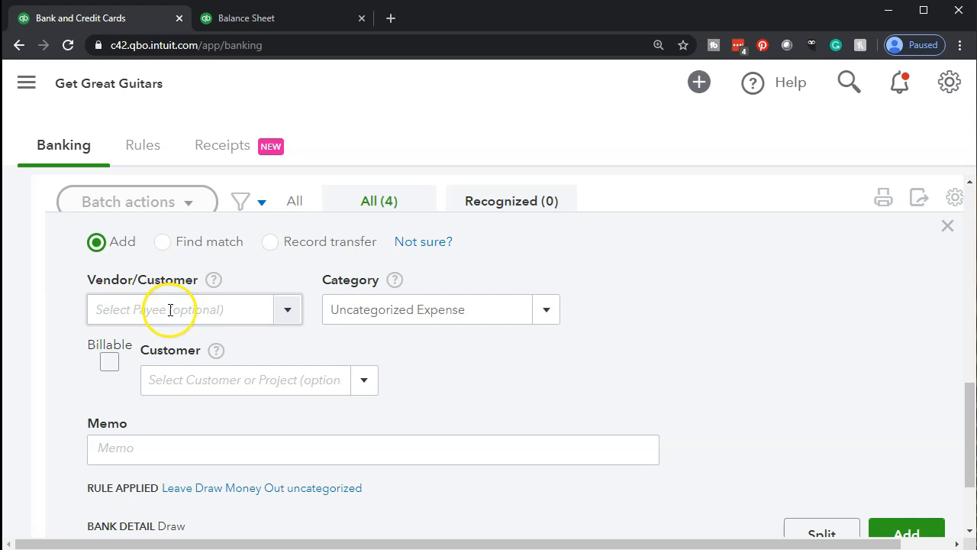
Categorize the Draw transaction as Owner's Pay & Personal Expenses and add it to the books.
{"action": "left_click", "coordinate": [545, 312]}
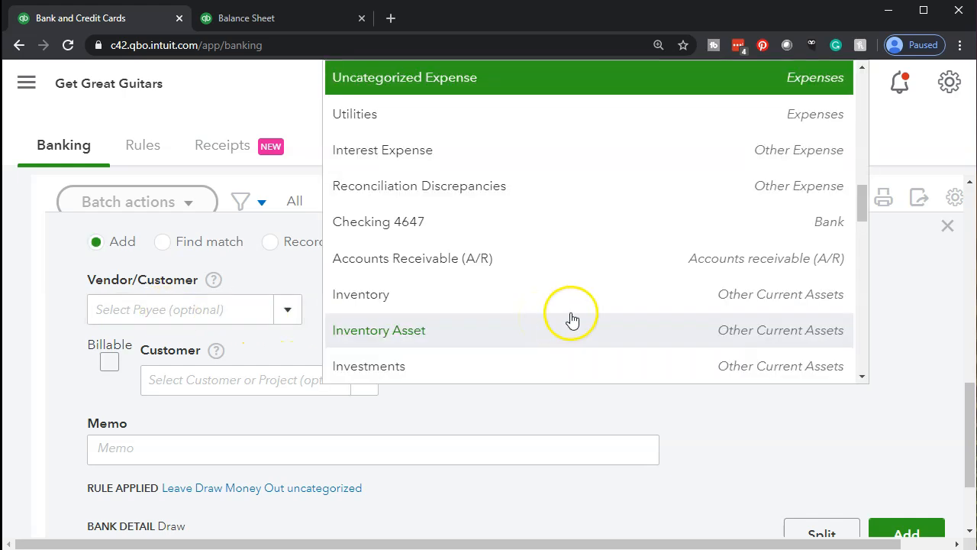
{"action": "scroll", "coordinate": [580, 316], "scroll_direction": "down", "scroll_amount": 2}
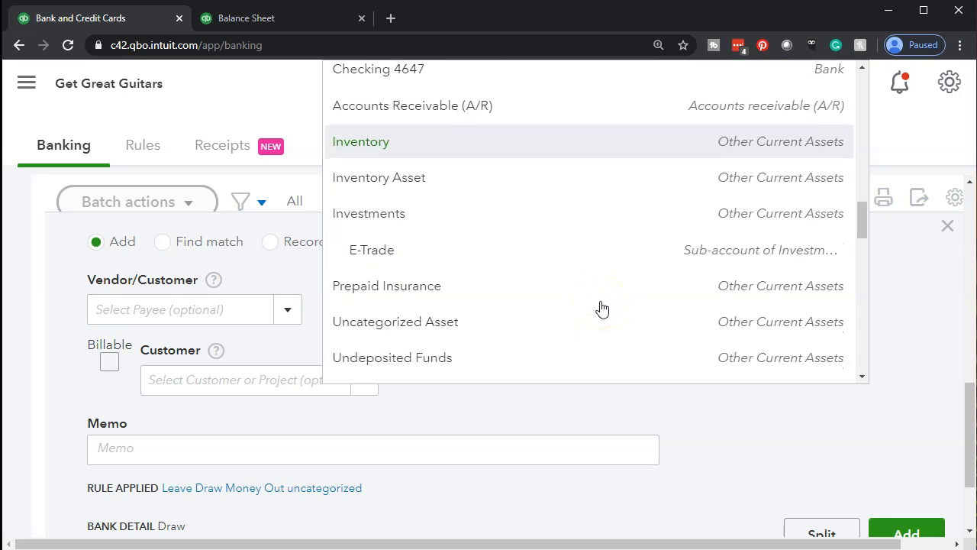
{"action": "scroll", "coordinate": [602, 309], "scroll_direction": "up", "scroll_amount": 10}
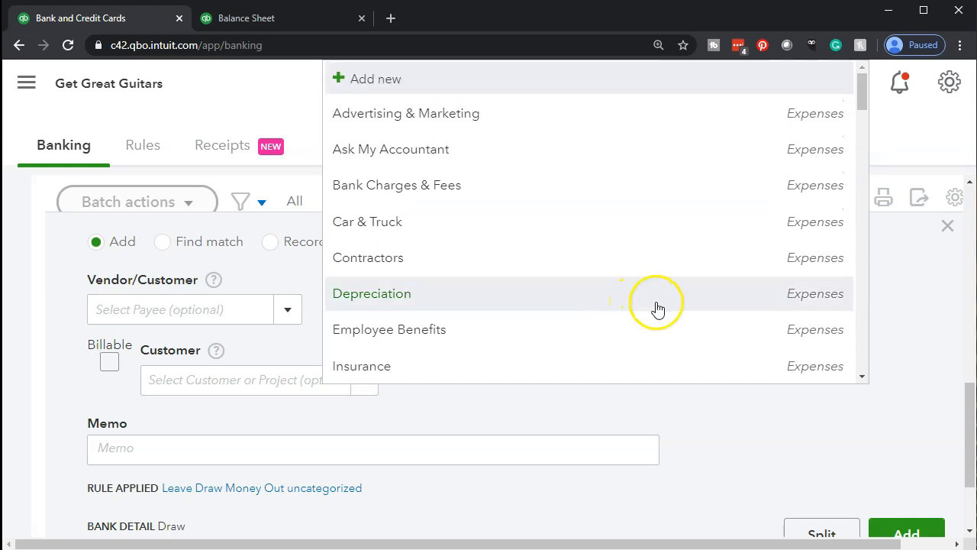
{"action": "scroll", "coordinate": [654, 307], "scroll_direction": "down", "scroll_amount": 10}
{"action": "scroll", "coordinate": [654, 309], "scroll_direction": "up", "scroll_amount": 1}
{"action": "scroll", "coordinate": [812, 166], "scroll_direction": "down", "scroll_amount": 1}
{"action": "scroll", "coordinate": [764, 241], "scroll_direction": "down", "scroll_amount": 1}
{"action": "scroll", "coordinate": [763, 241], "scroll_direction": "down", "scroll_amount": 7}
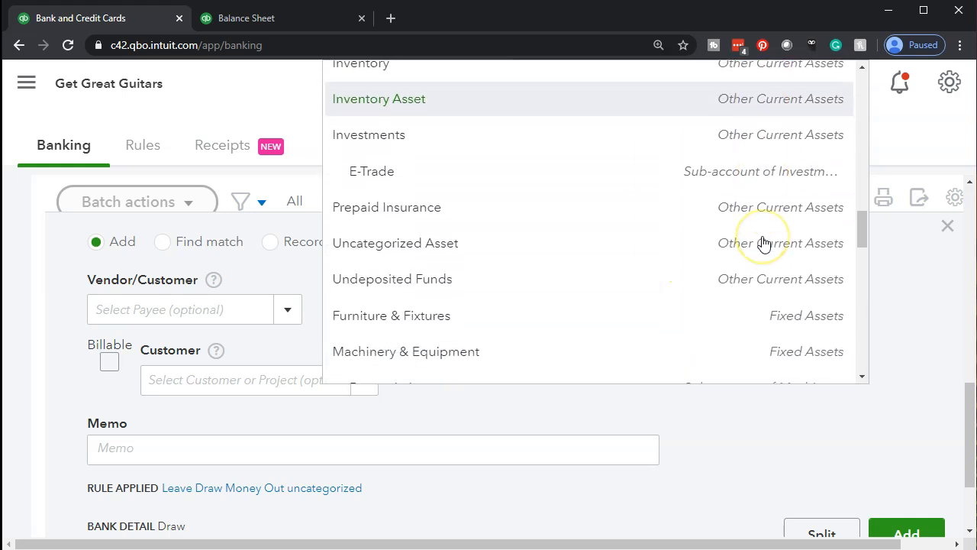
{"action": "scroll", "coordinate": [763, 242], "scroll_direction": "down", "scroll_amount": 8}
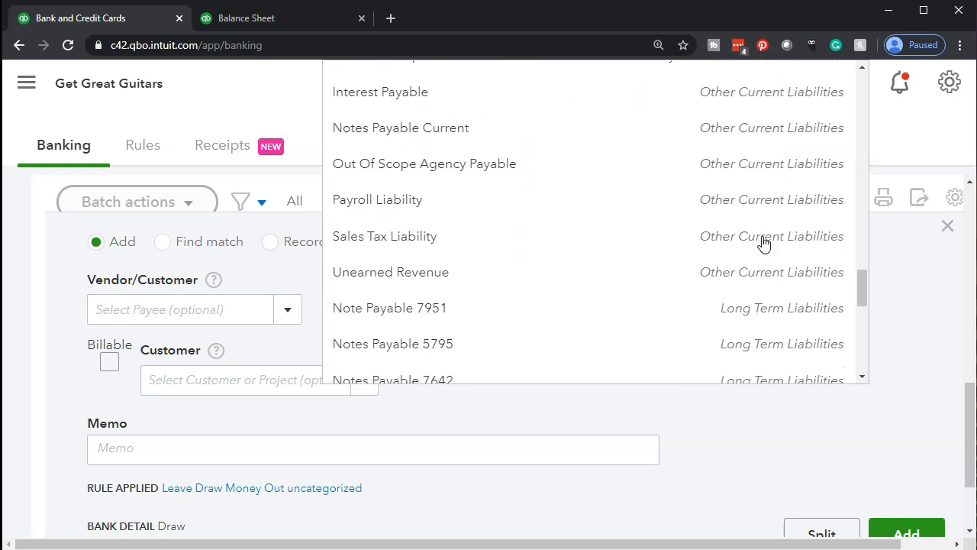
{"action": "scroll", "coordinate": [763, 242], "scroll_direction": "down", "scroll_amount": 2}
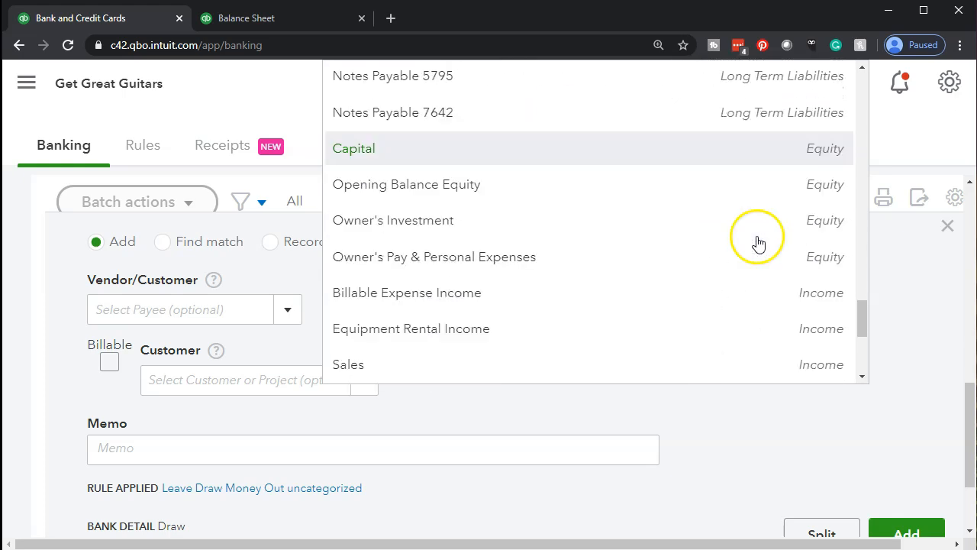
{"action": "left_click", "coordinate": [447, 273]}
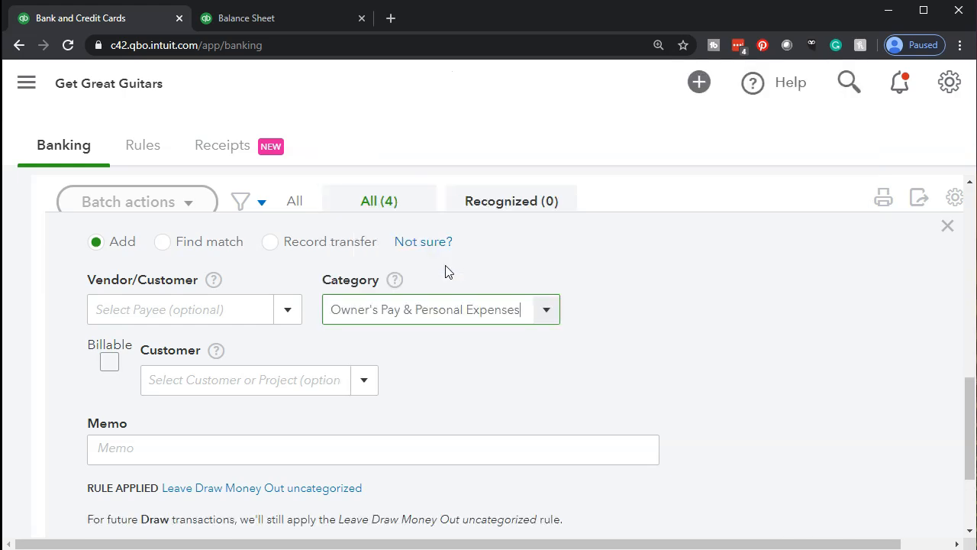
{"action": "scroll", "coordinate": [446, 273], "scroll_direction": "down", "scroll_amount": 1}
{"action": "left_click", "coordinate": [919, 486]}
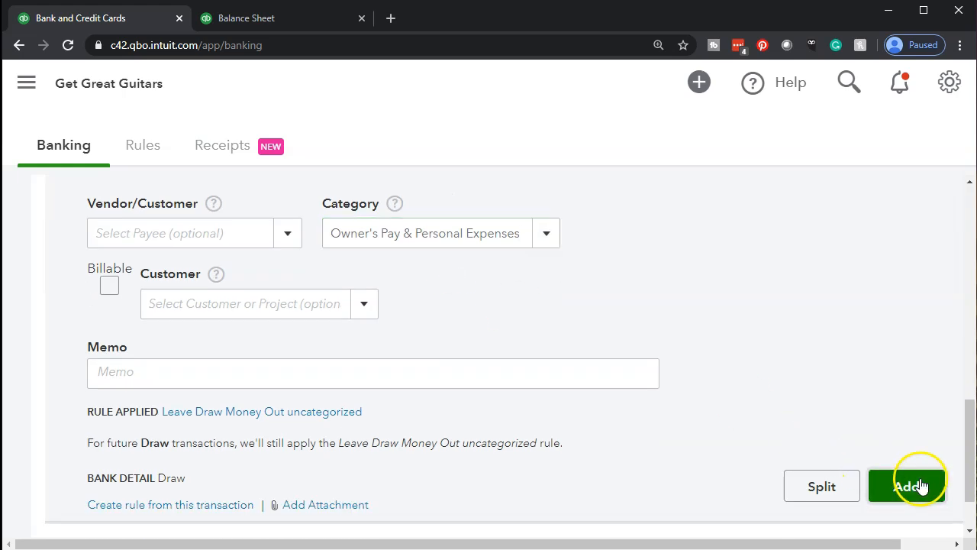
Drill down from the checking account's balance on the Balance Sheet into its transaction report.
{"action": "left_click", "coordinate": [309, 23]}
{"action": "scroll", "coordinate": [456, 377], "scroll_direction": "up", "scroll_amount": 10}
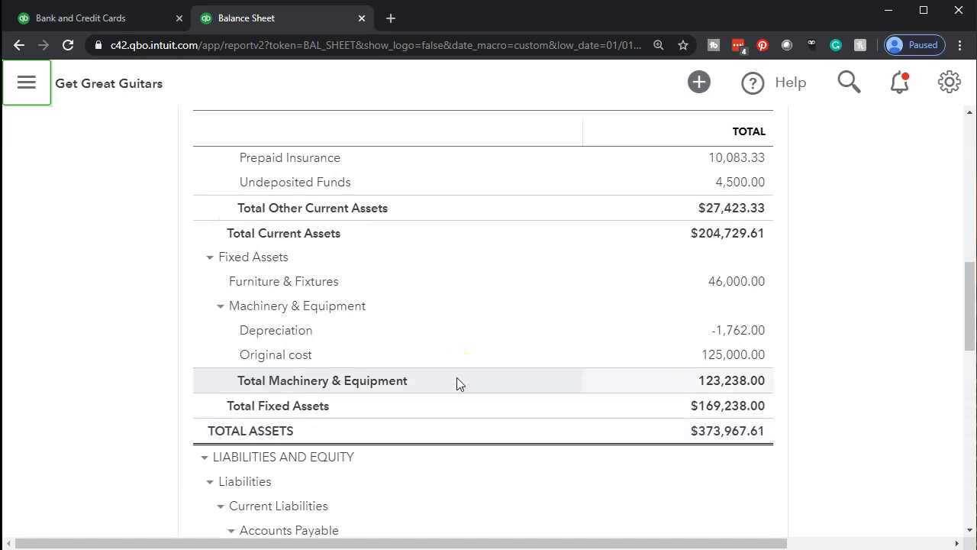
{"action": "scroll", "coordinate": [456, 377], "scroll_direction": "up", "scroll_amount": 6}
{"action": "left_click", "coordinate": [723, 411]}
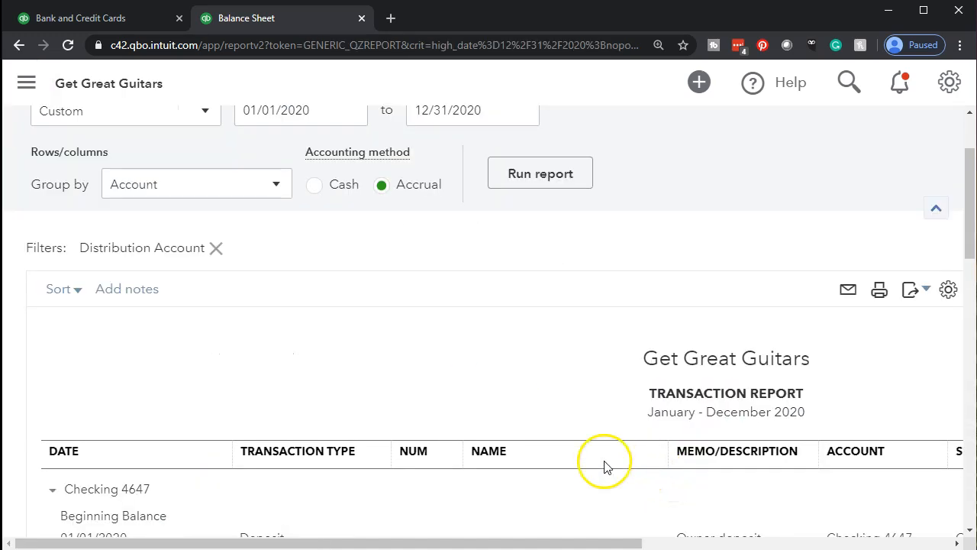
Examine the end of the checking account's transaction report for the Owner's Pay & Personal Expenses entry, including its name, split and amount.
{"action": "scroll", "coordinate": [329, 399], "scroll_direction": "down", "scroll_amount": 2}
{"action": "scroll", "coordinate": [271, 388], "scroll_direction": "down", "scroll_amount": 5}
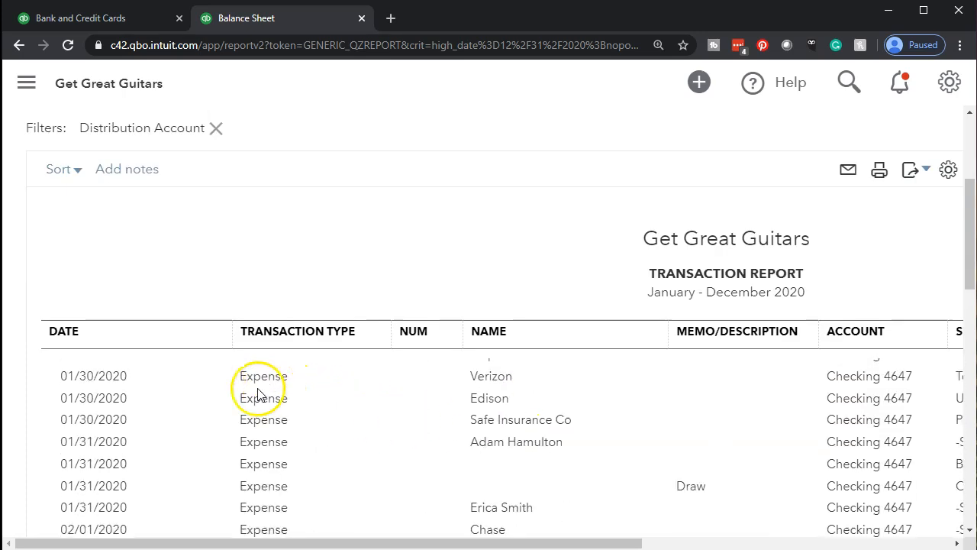
{"action": "scroll", "coordinate": [4, 439], "scroll_direction": "down", "scroll_amount": 15}
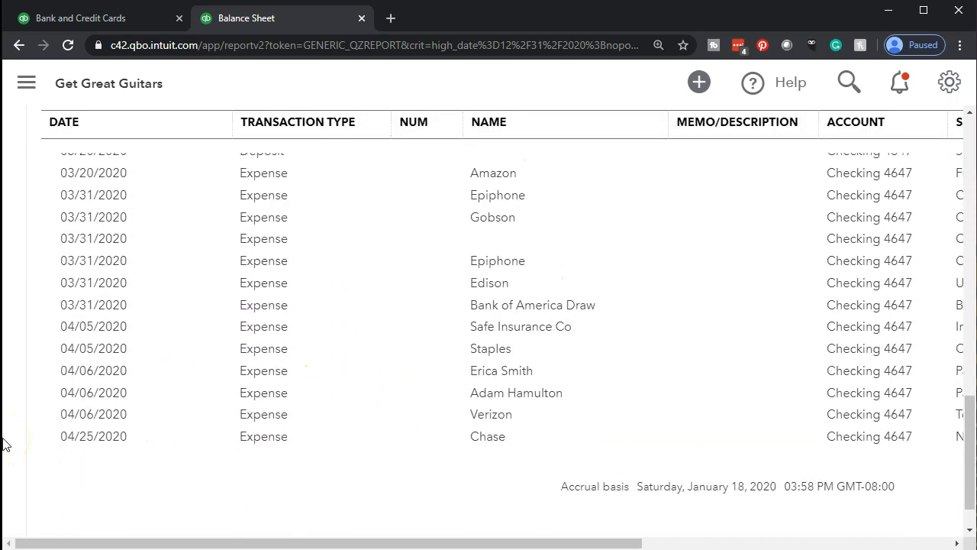
{"action": "scroll", "coordinate": [7, 444], "scroll_direction": "up", "scroll_amount": 1}
{"action": "left_click_drag", "start_coordinate": [280, 541], "coordinate": [640, 545]}
{"action": "scroll", "coordinate": [611, 388], "scroll_direction": "down", "scroll_amount": 3}
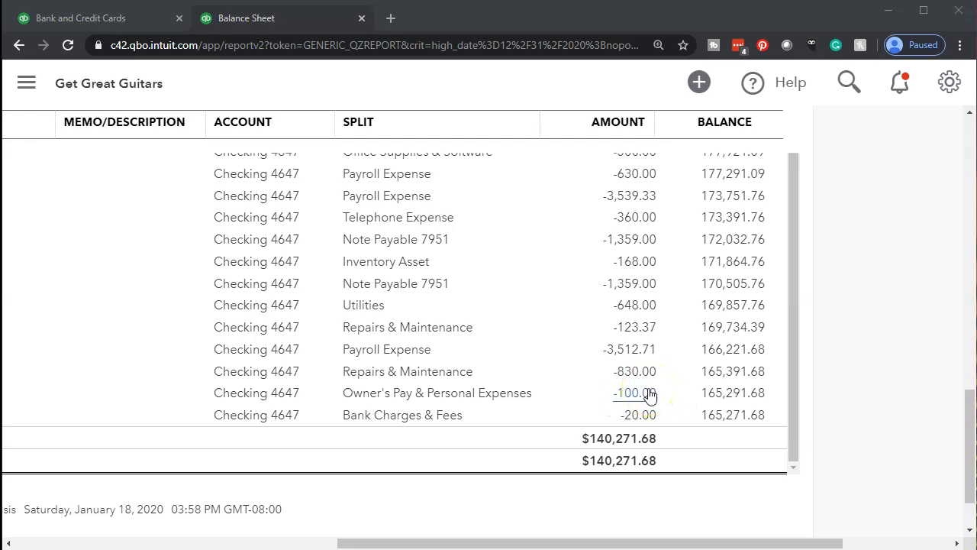
{"action": "left_click_drag", "start_coordinate": [682, 542], "coordinate": [596, 522]}
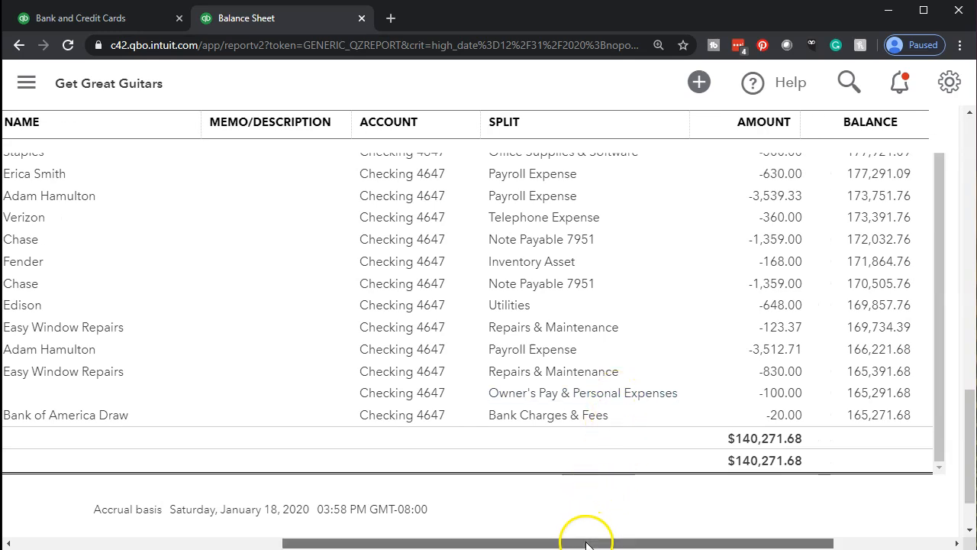
{"action": "left_click_drag", "start_coordinate": [586, 544], "coordinate": [275, 517]}
Go back from the transaction report to the Balance Sheet summary.
{"action": "scroll", "coordinate": [80, 462], "scroll_direction": "up", "scroll_amount": 3}
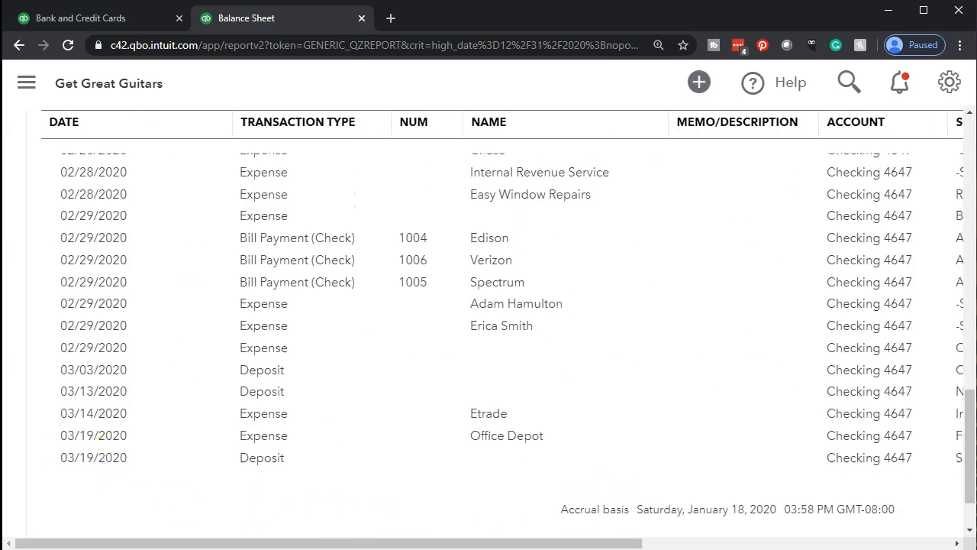
{"action": "scroll", "coordinate": [35, 393], "scroll_direction": "up", "scroll_amount": 10}
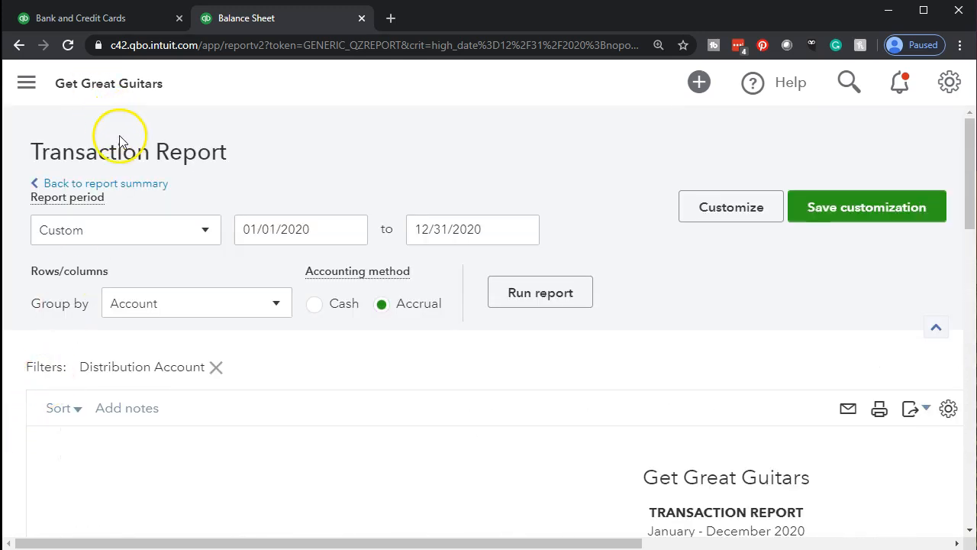
{"action": "left_click_drag", "start_coordinate": [146, 190], "coordinate": [144, 184]}
{"action": "left_click", "coordinate": [140, 183]}
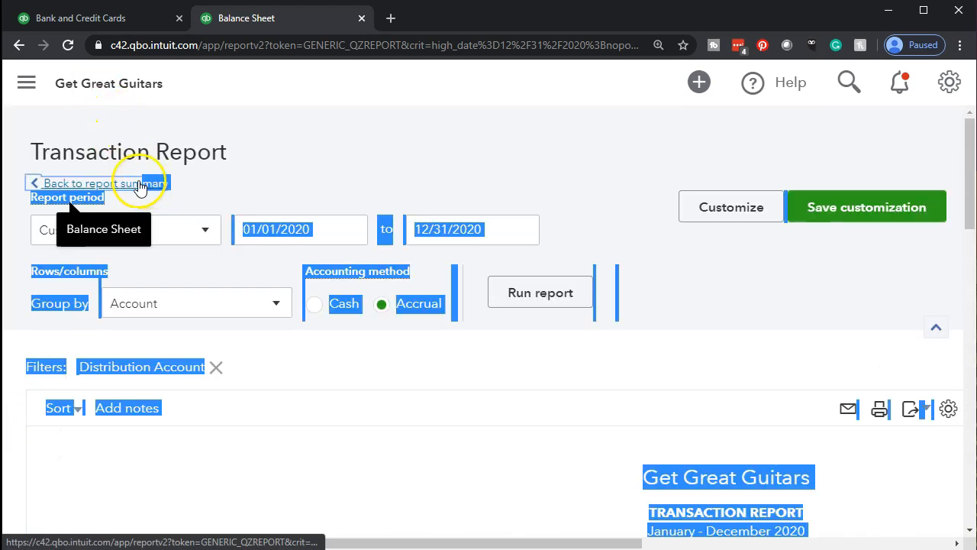
Examine the Equity section at the end of the Balance Sheet, including the Capital and Owner's Pay & Personal Expenses lines.
{"action": "scroll", "coordinate": [214, 255], "scroll_direction": "down", "scroll_amount": 3}
{"action": "left_click", "coordinate": [136, 396]}
{"action": "scroll", "coordinate": [132, 395], "scroll_direction": "down", "scroll_amount": 7}
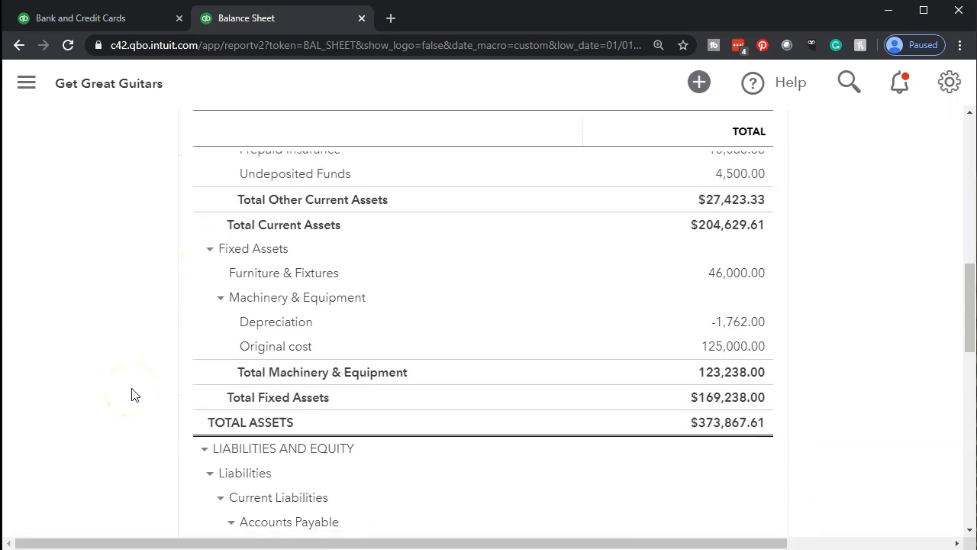
{"action": "scroll", "coordinate": [132, 394], "scroll_direction": "down", "scroll_amount": 6}
{"action": "scroll", "coordinate": [132, 394], "scroll_direction": "up", "scroll_amount": 1}
{"action": "left_click", "coordinate": [147, 400]}
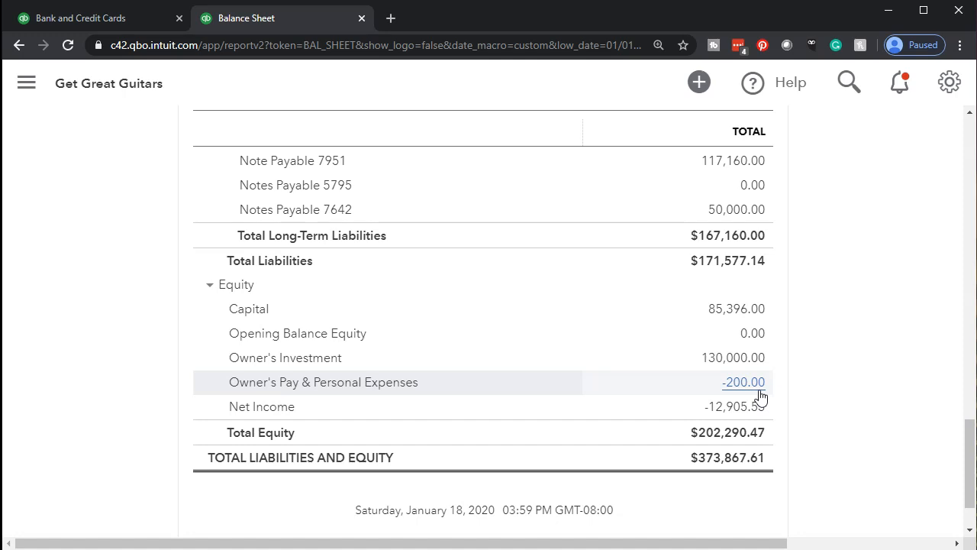
{"action": "left_click", "coordinate": [767, 311]}
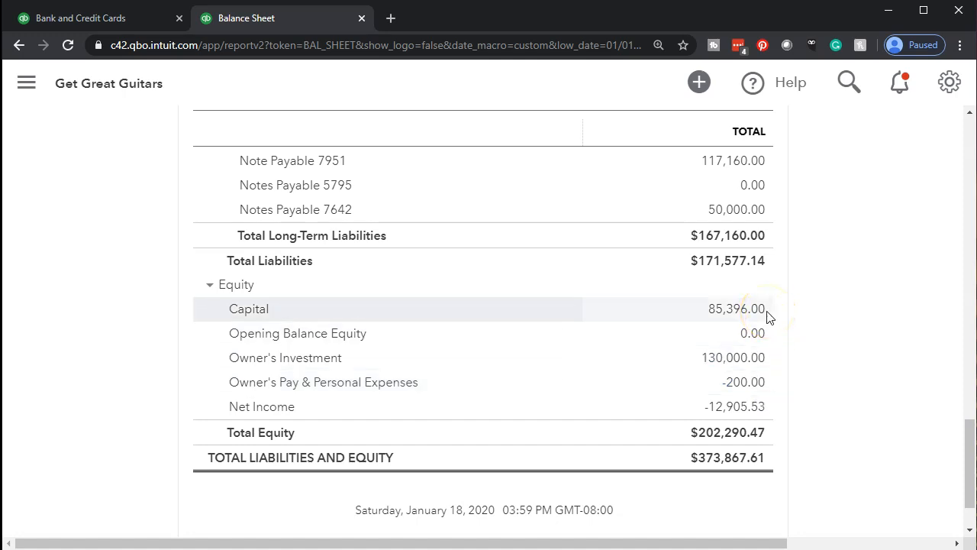
{"action": "left_click", "coordinate": [767, 316]}
Drill down from the Owner's Pay & Personal Expenses balance in the Equity section into its transaction report.
{"action": "left_click", "coordinate": [764, 385]}
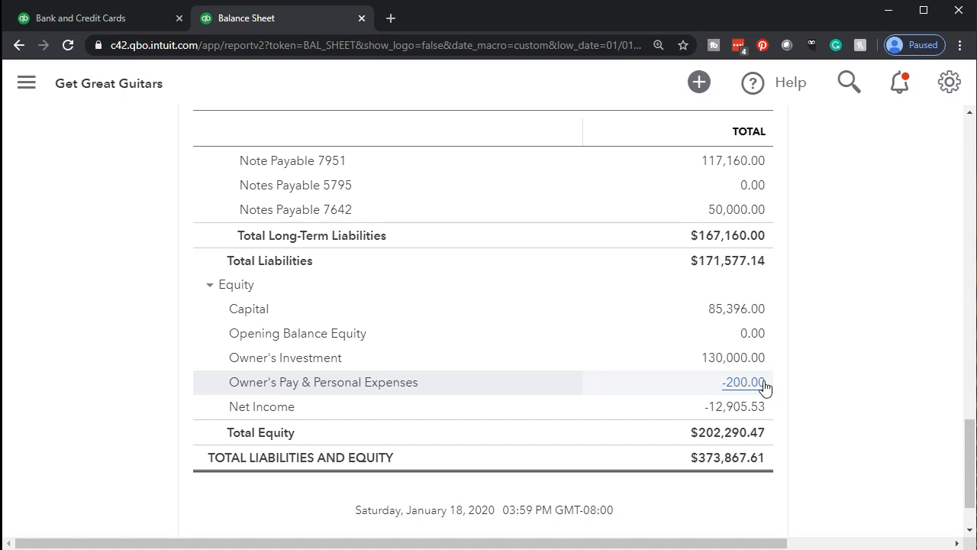
{"action": "left_click", "coordinate": [760, 385]}
{"action": "left_click", "coordinate": [744, 385]}
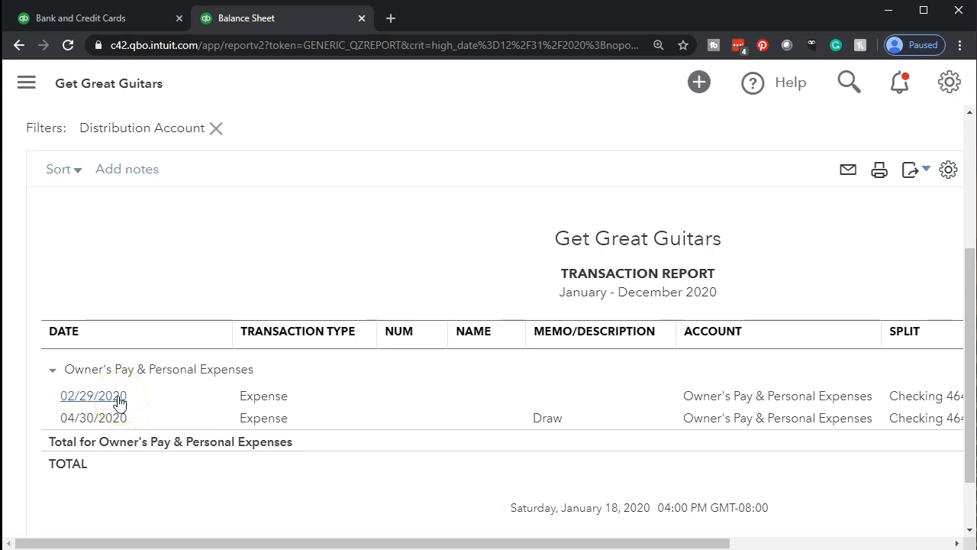
Examine the Owner's Pay & Personal Expenses transaction report, checking each expense's date, memo, split account, amount and running balance.
{"action": "left_click", "coordinate": [119, 419]}
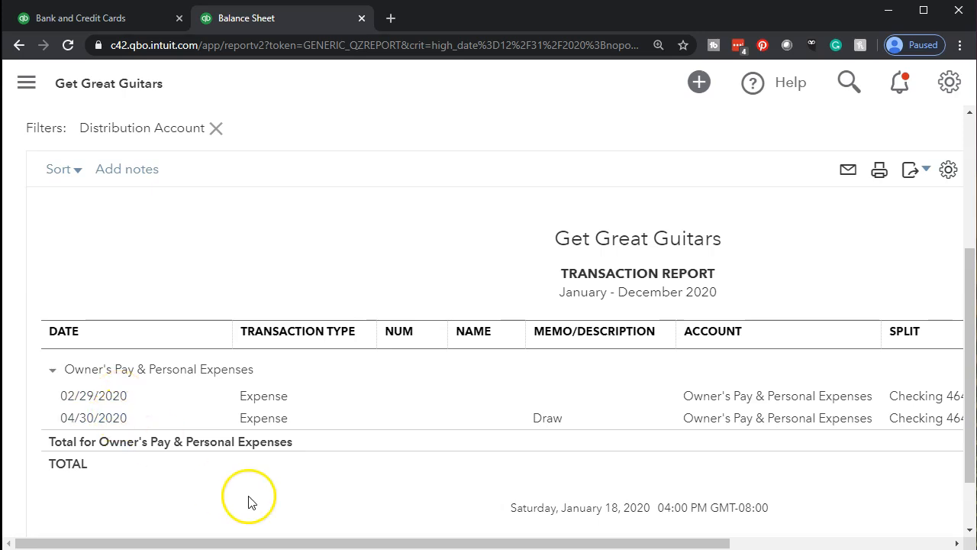
{"action": "left_click_drag", "start_coordinate": [370, 545], "coordinate": [629, 545]}
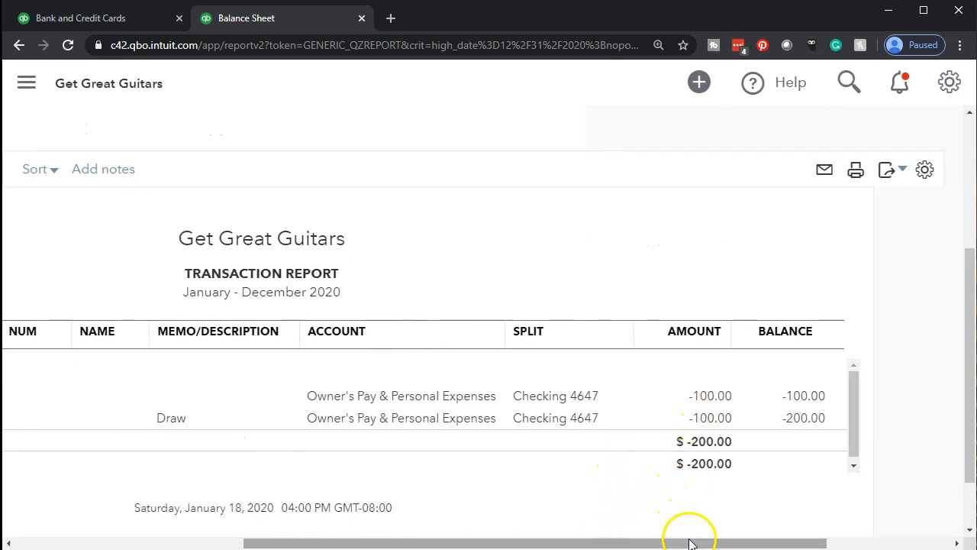
{"action": "left_click_drag", "start_coordinate": [689, 543], "coordinate": [433, 541]}
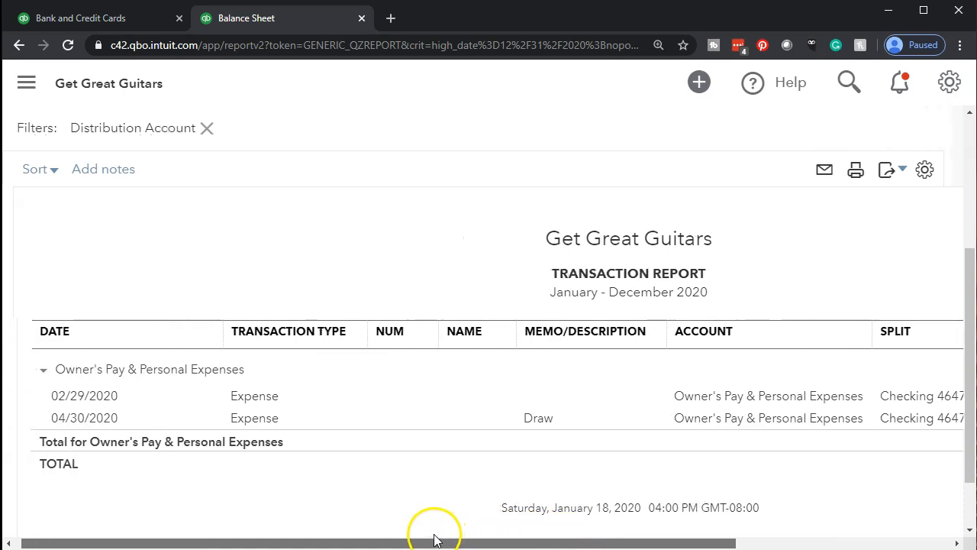